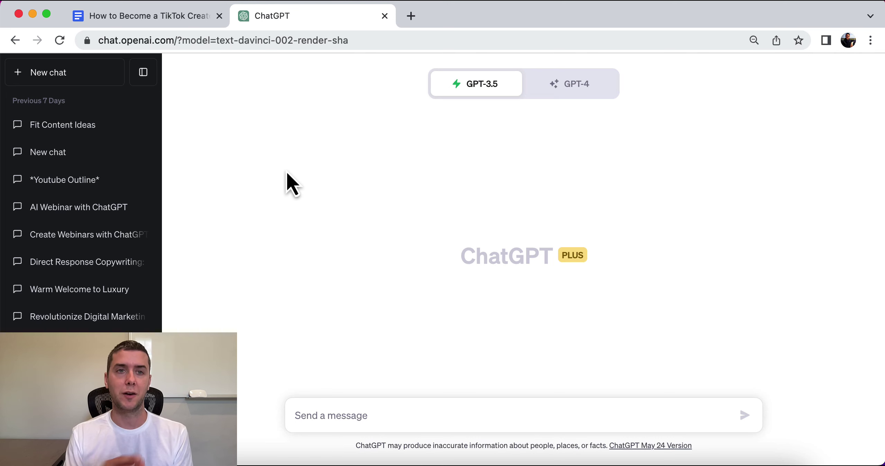
- Copy the guide's fitness-industry example prompt asking for 5 TikTok content ideas
click(183, 15)
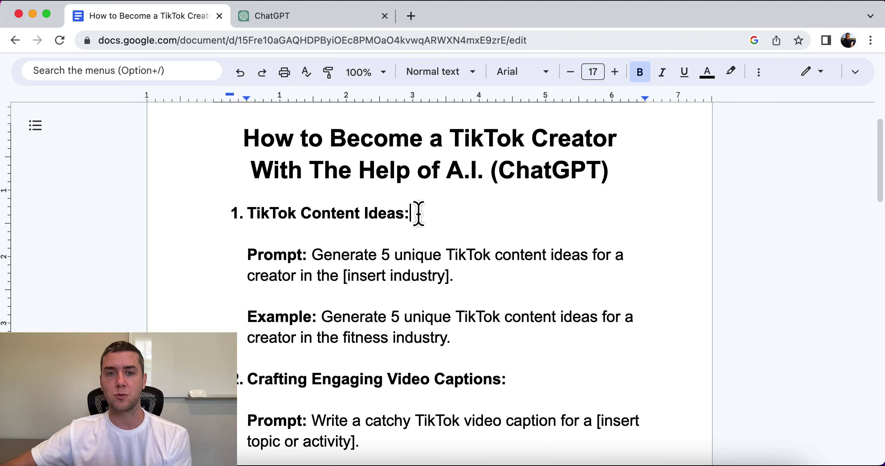
drag(475, 277, 315, 256)
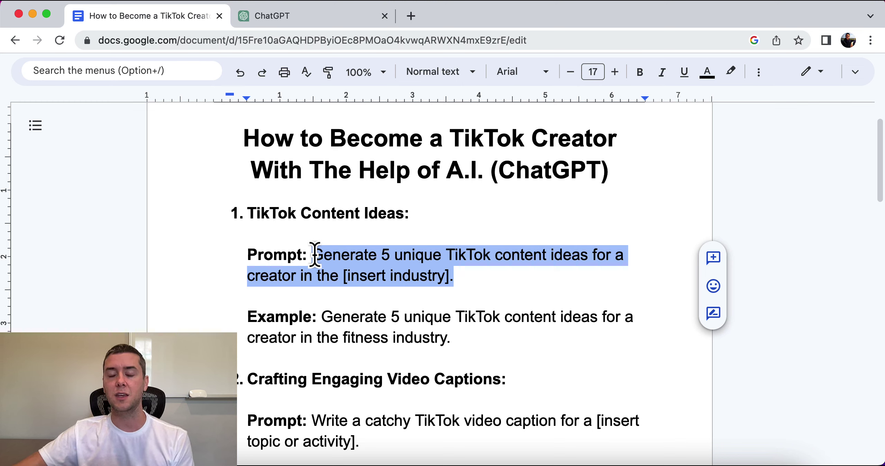
drag(451, 337, 322, 318)
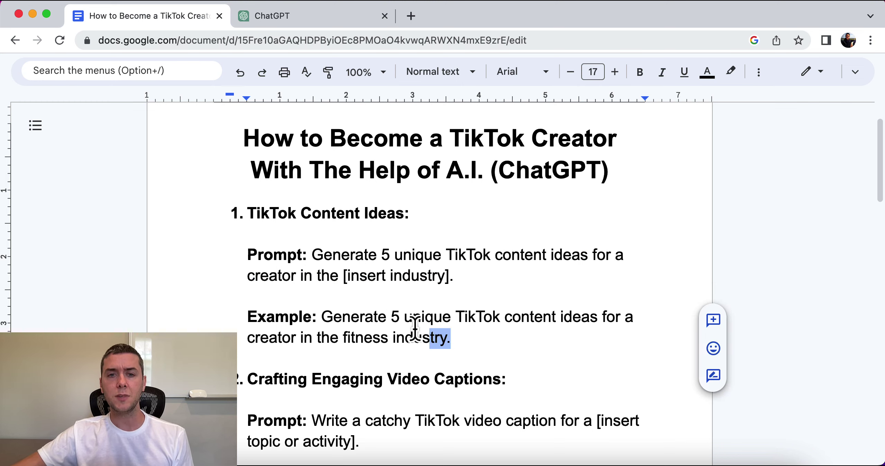
key(super+c)
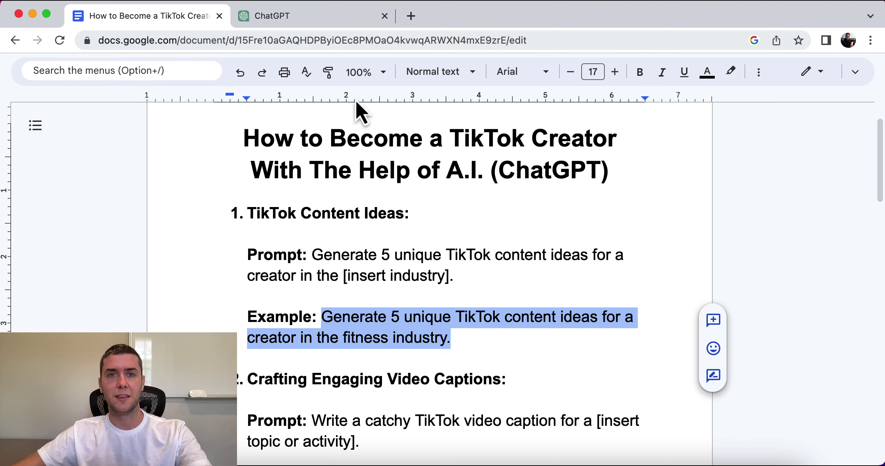
- Paste and send the fitness content-ideas prompt in the ChatGPT chat
click(325, 15)
key(super+v)
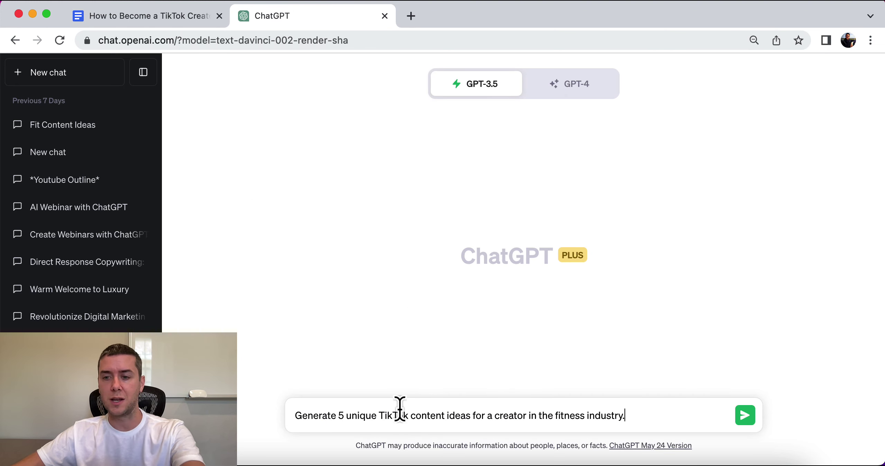
key(Return)
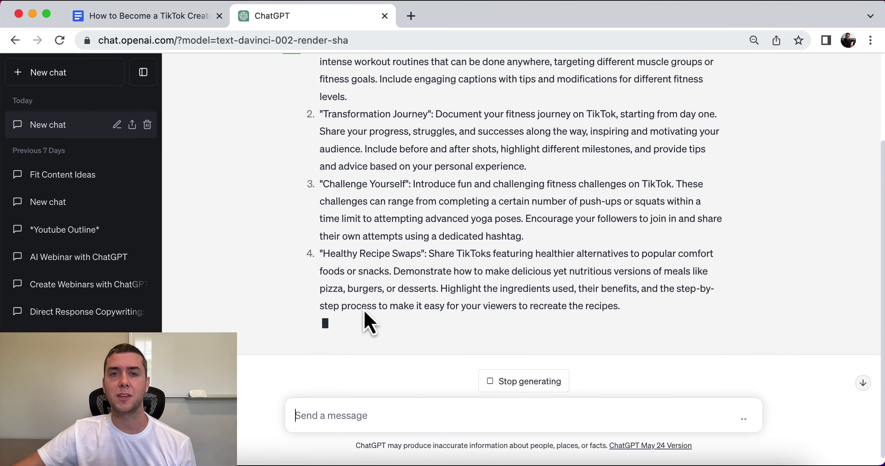
- Review the five ideas, including Transformation Journey, Challenge Yourself and Healthy Recipe Swaps
double_click(360, 68)
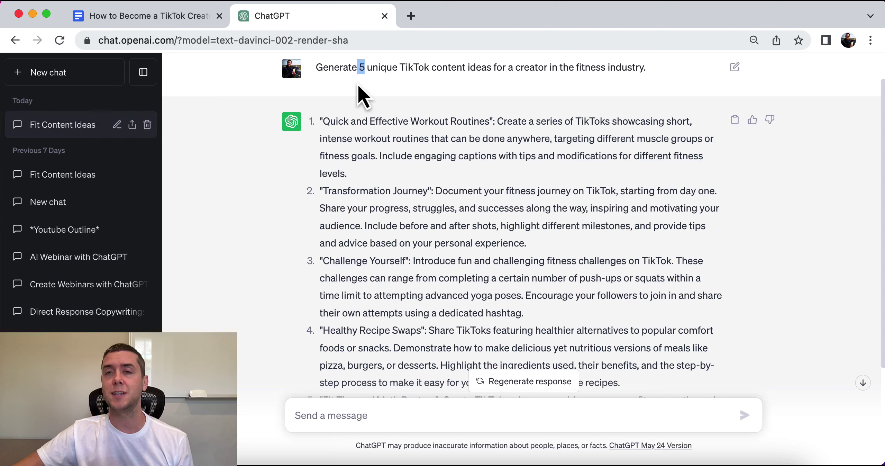
triple_click(357, 121)
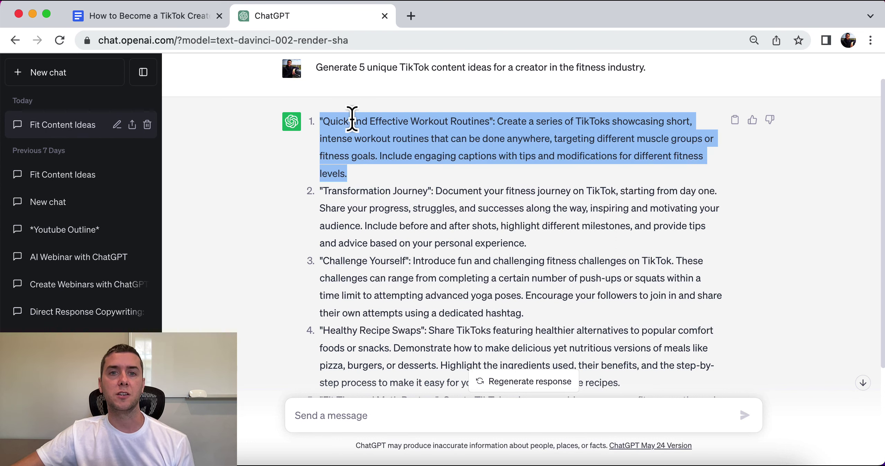
triple_click(373, 191)
scroll(343, 213, down, 2)
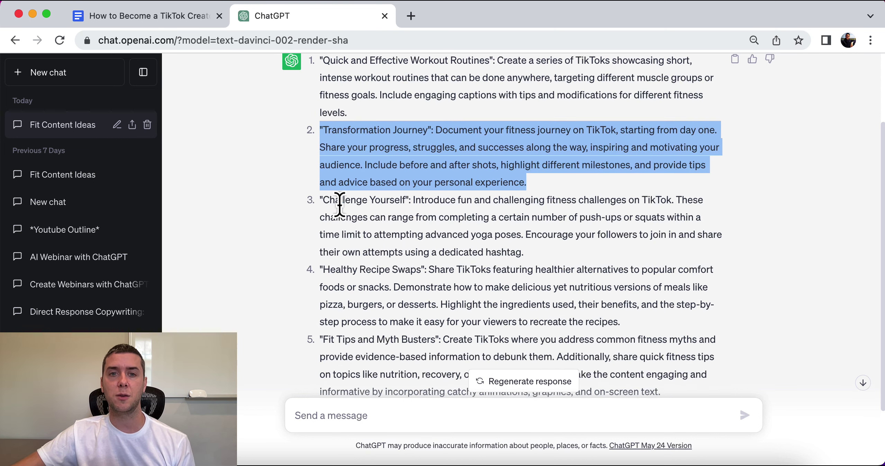
triple_click(339, 208)
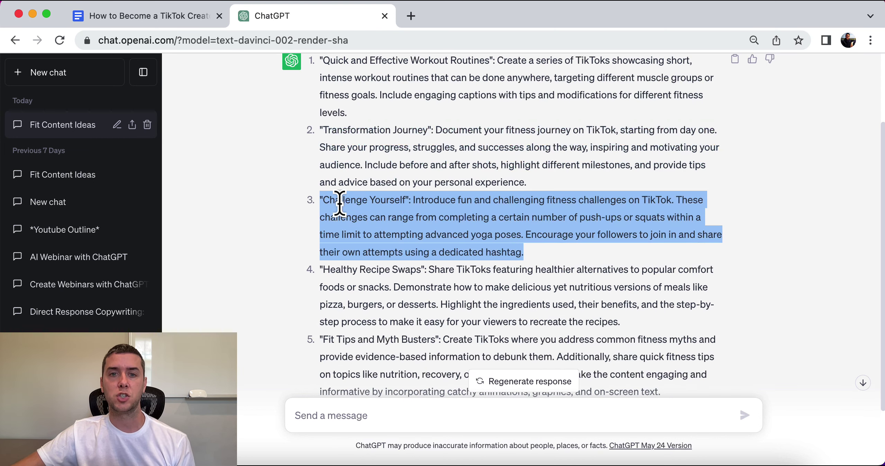
triple_click(339, 269)
scroll(346, 284, down, 2)
triple_click(346, 285)
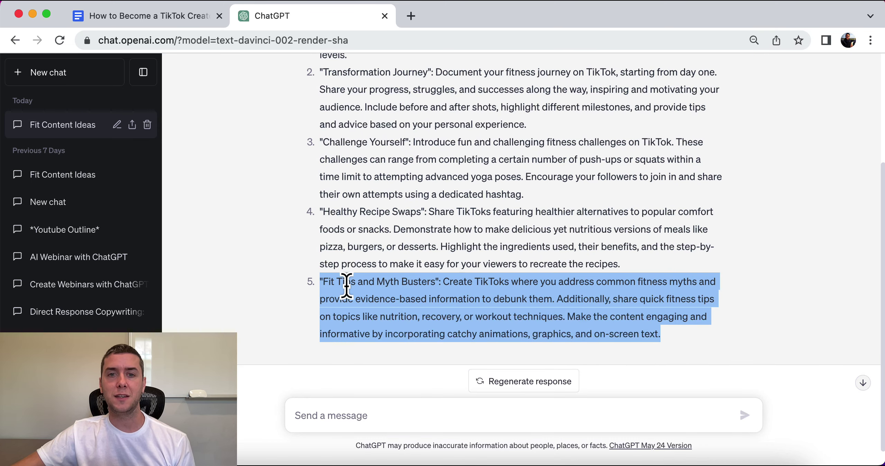
click(315, 280)
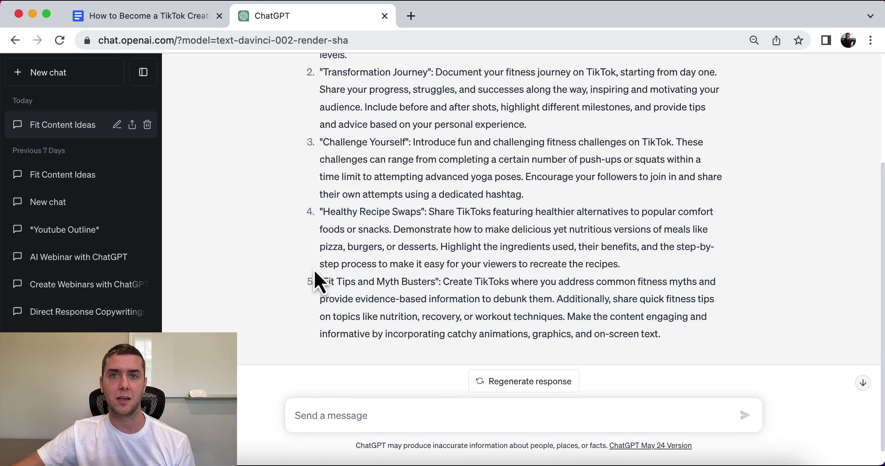
scroll(314, 280, up, 5)
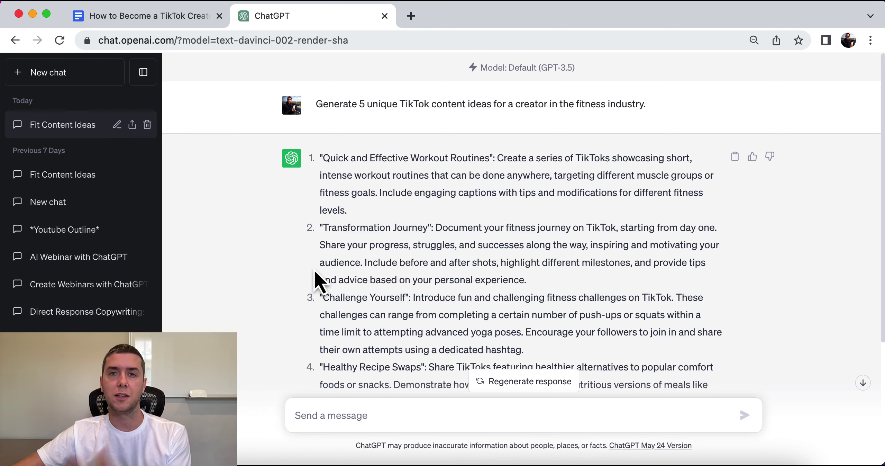
scroll(314, 280, down, 5)
- Select the funny dog tricks caption example in the guide's video captions section
click(176, 13)
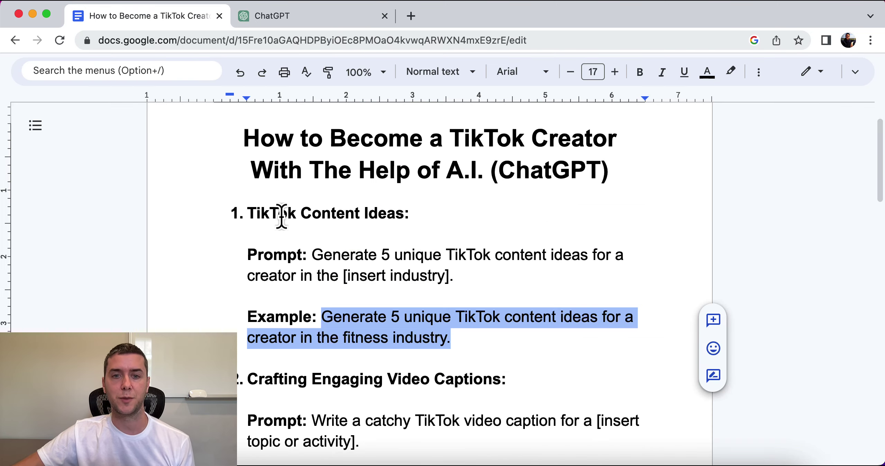
scroll(284, 214, down, 4)
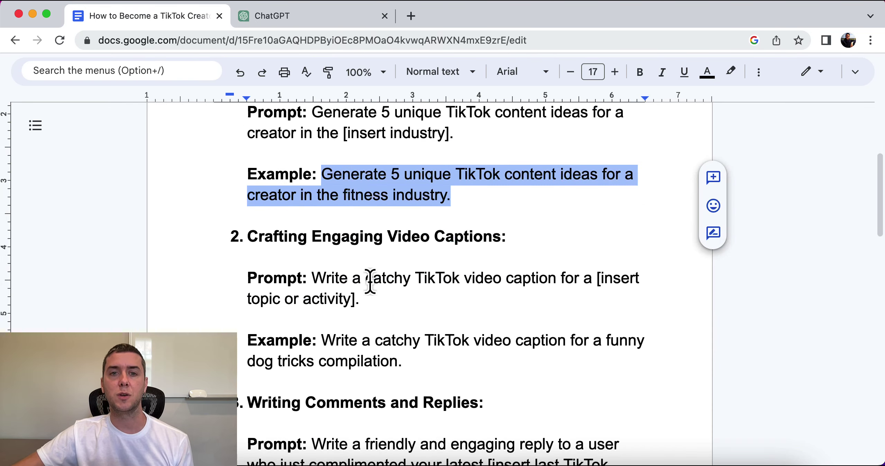
click(520, 239)
drag(359, 299, 320, 280)
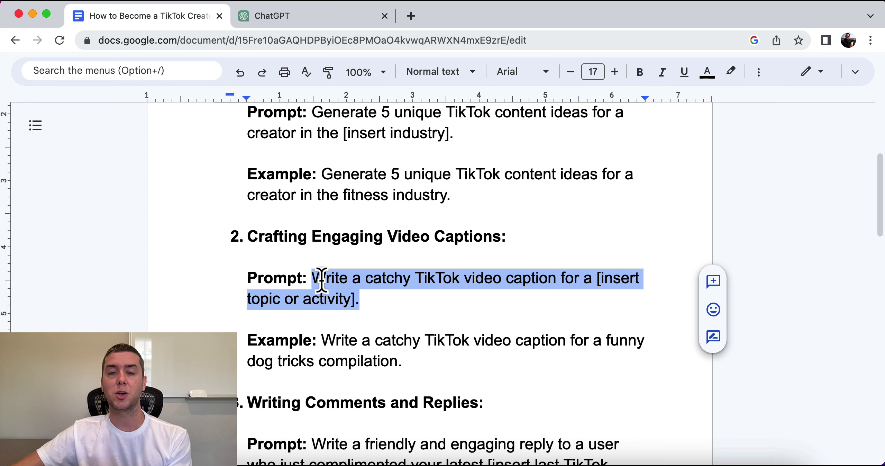
drag(402, 361, 319, 340)
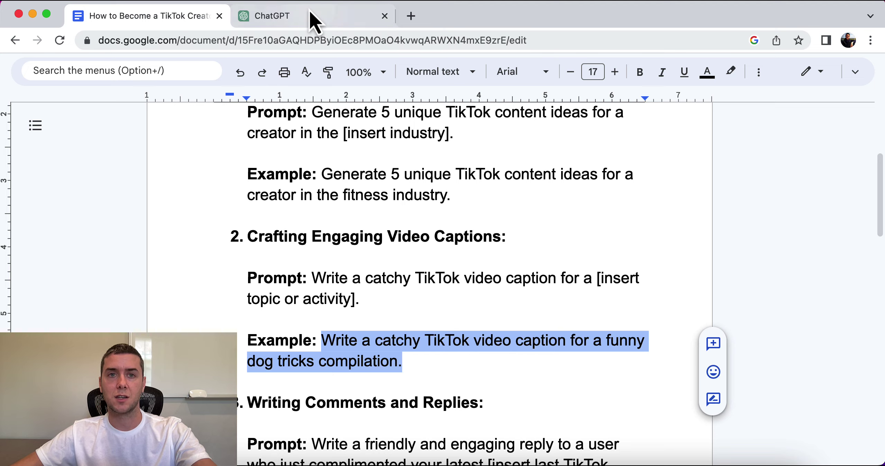
- Send the dog tricks caption prompt, then ask ChatGPT to 'write 5 more' captions
click(367, 15)
key(ctrl+v)
key(Return)
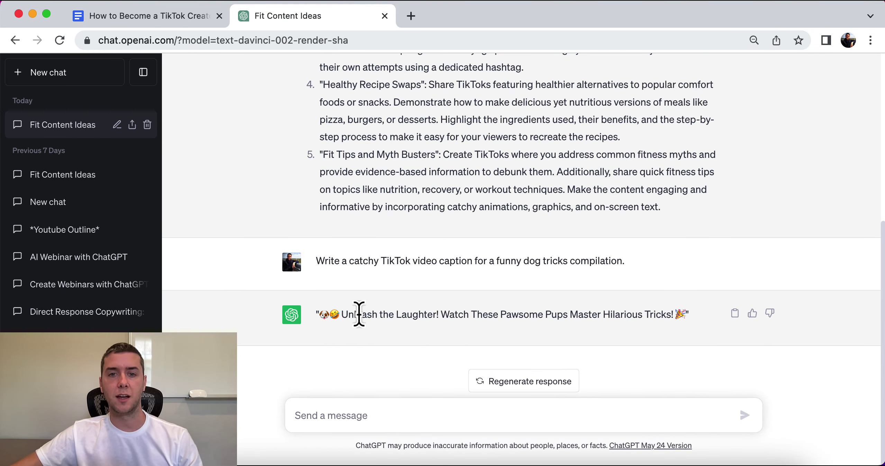
triple_click(360, 313)
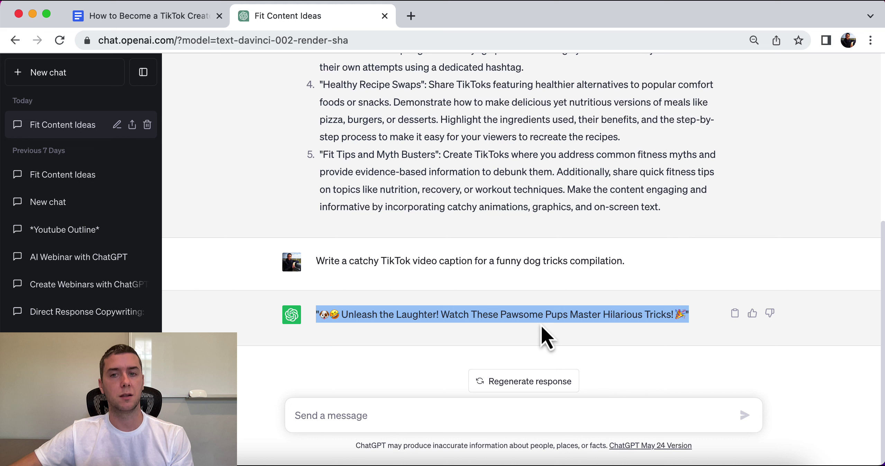
click(512, 413)
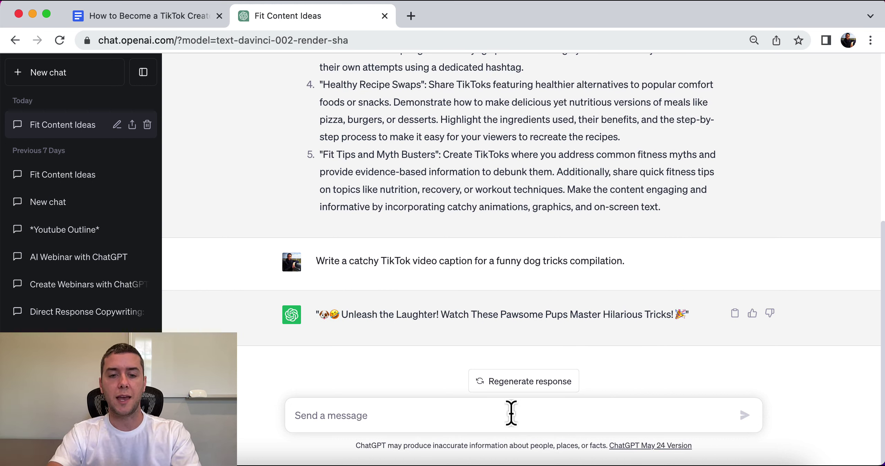
text(write)
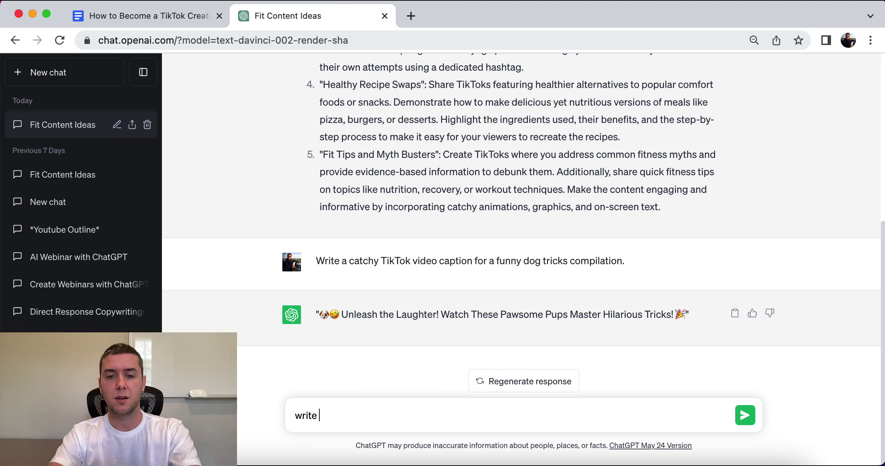
text( 5 more)
key(Return)
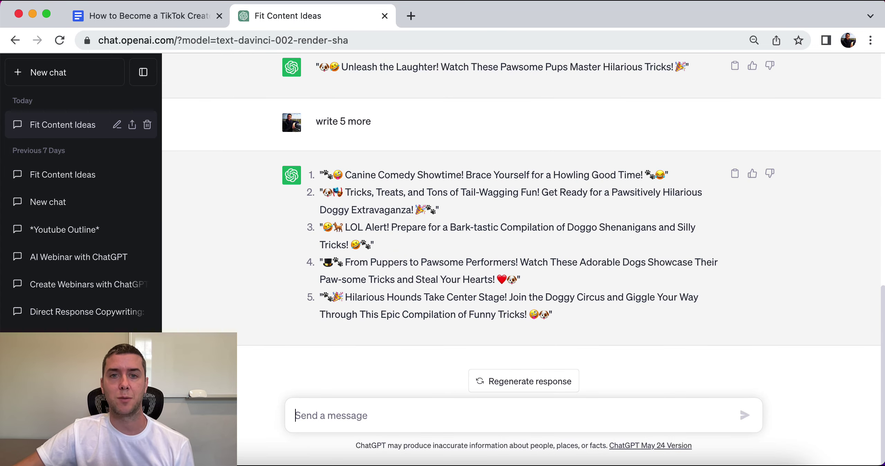
- Copy the HIIT workout compliment reply example from the guide's comments section
click(162, 22)
scroll(270, 204, down, 3)
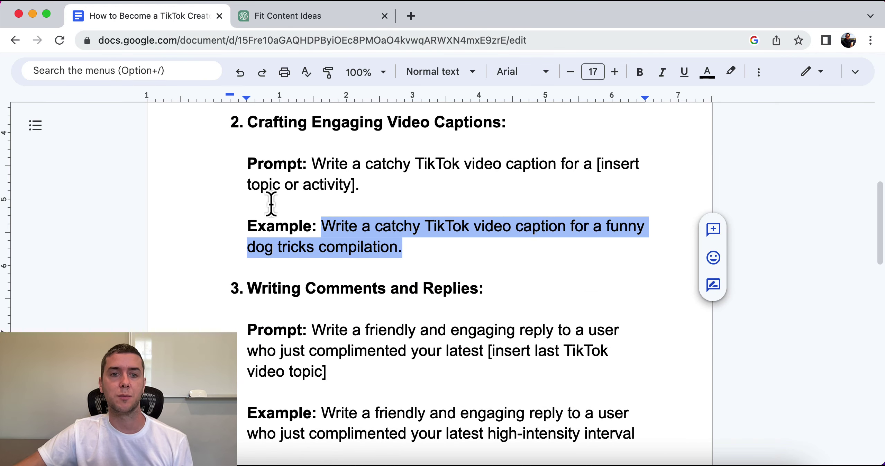
scroll(270, 204, down, 2)
click(490, 233)
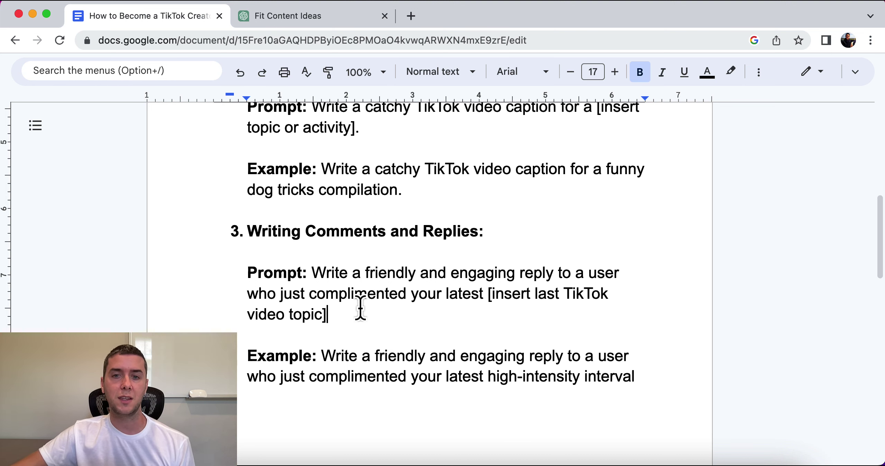
drag(327, 314, 320, 271)
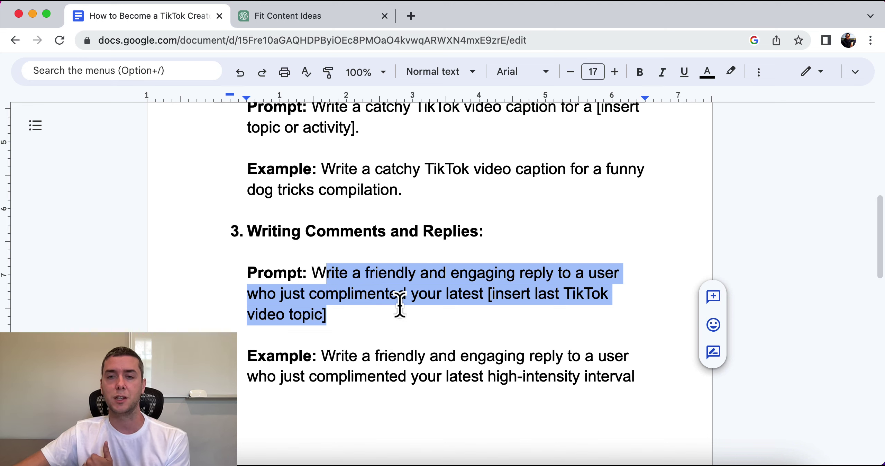
scroll(456, 339, down, 4)
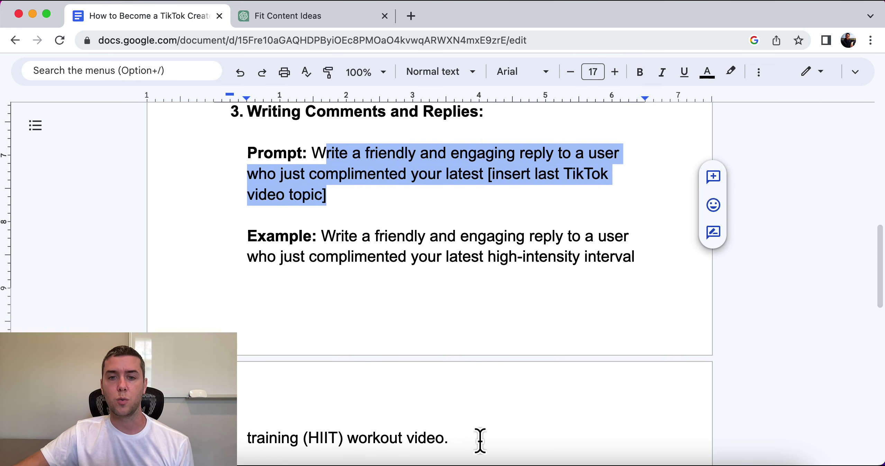
drag(451, 438, 322, 239)
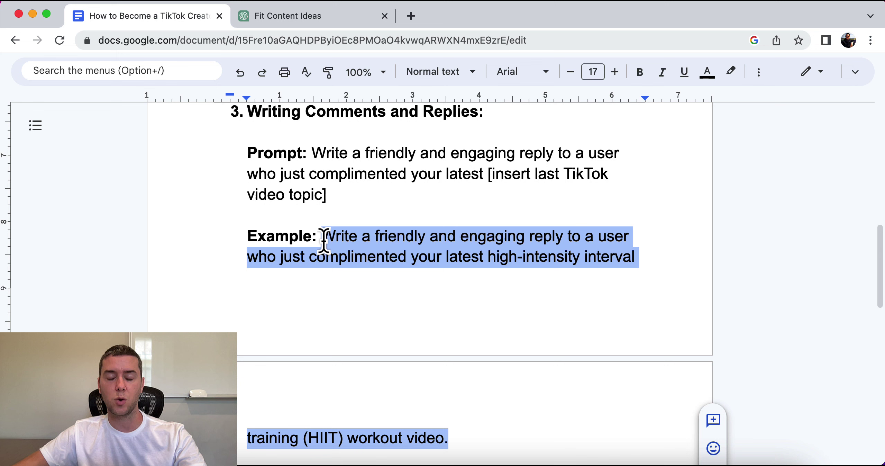
key(super+c)
- Send the HIIT compliment reply prompt in the Fit Content Ideas chat and highlight the reply
click(288, 15)
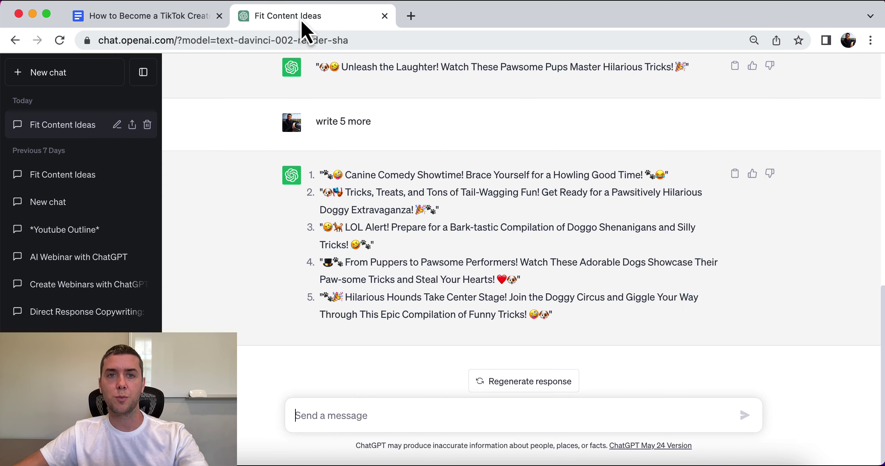
key(super+v)
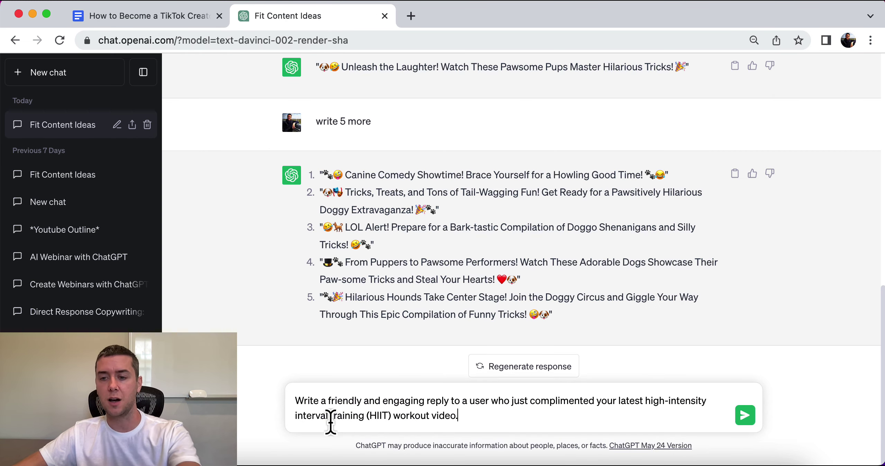
key(Return)
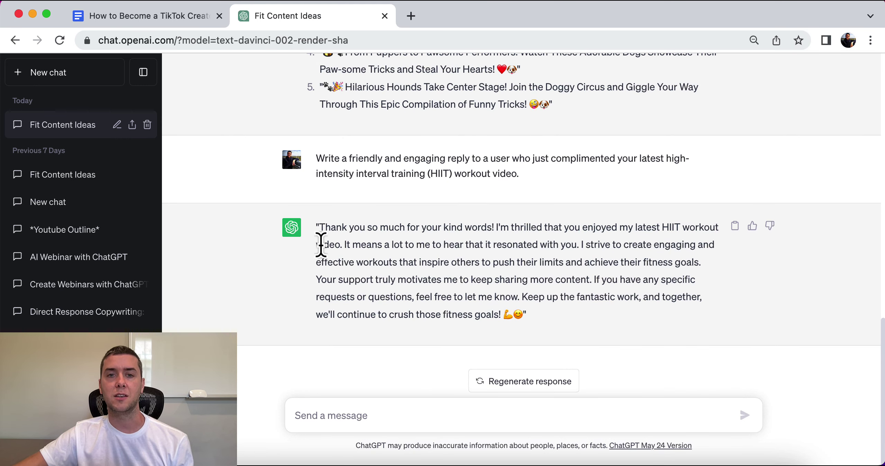
triple_click(320, 244)
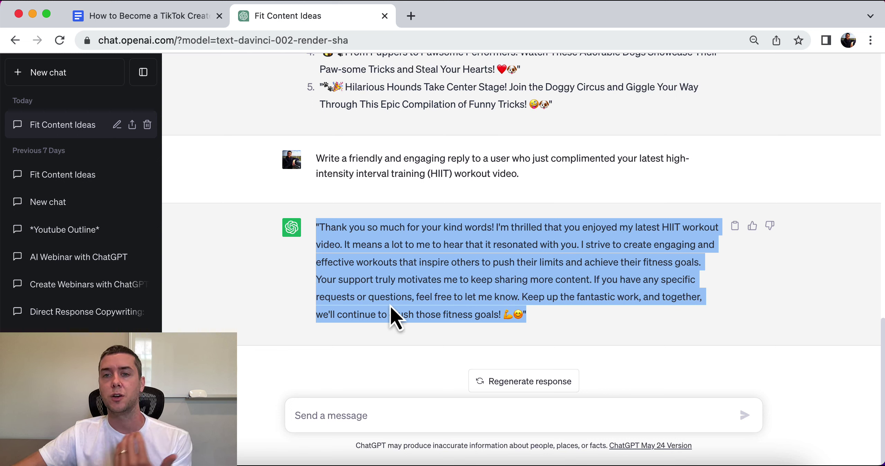
- Ask ChatGPT to 'write more brief' for the HIIT compliment reply
click(400, 415)
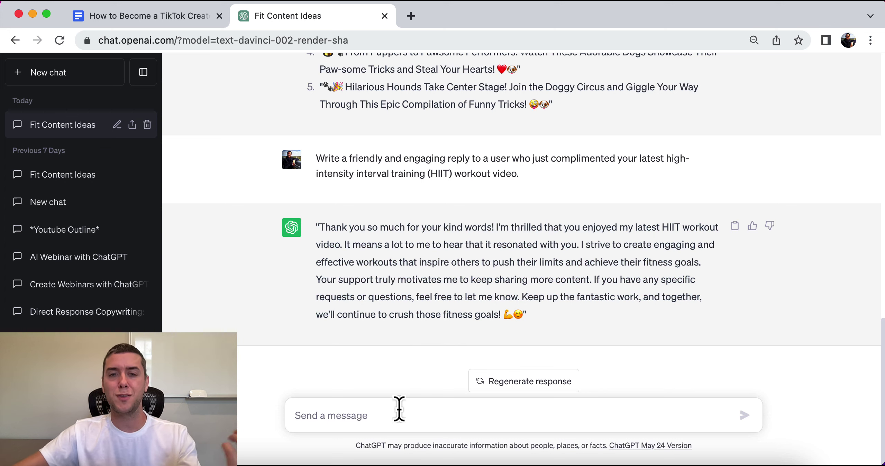
text(write )
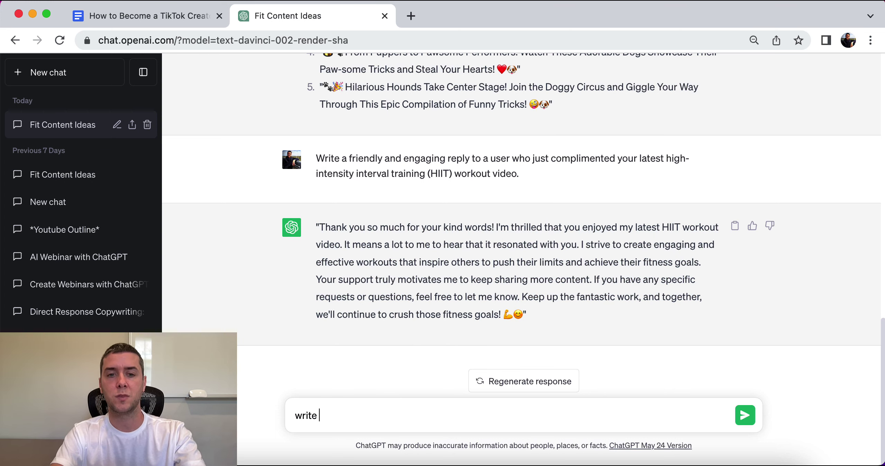
text(more brief)
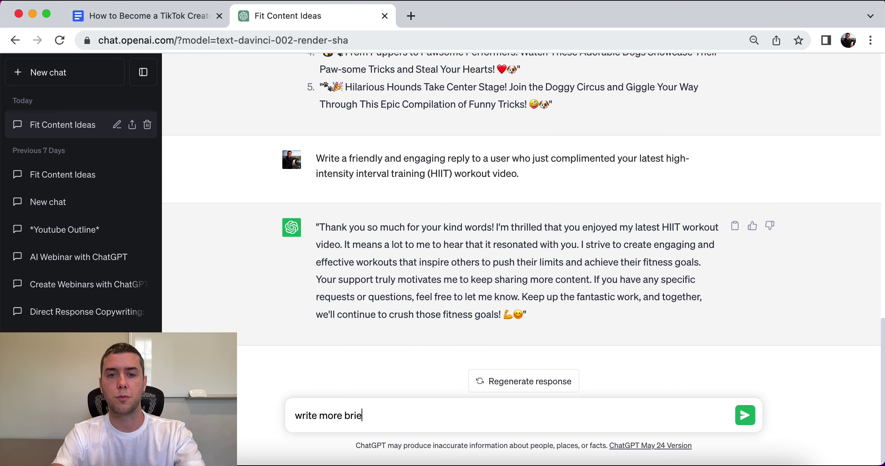
key(Return)
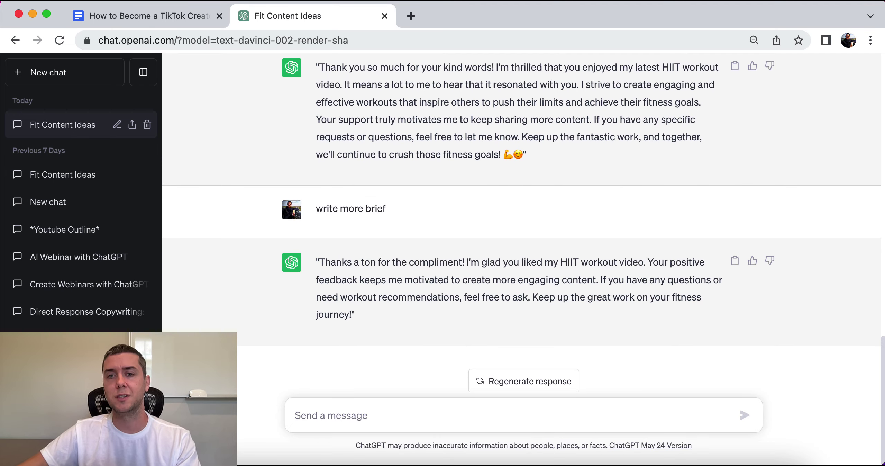
- Select the guide's hashtag prompt template, then its vegan-recipes hashtag example
click(145, 15)
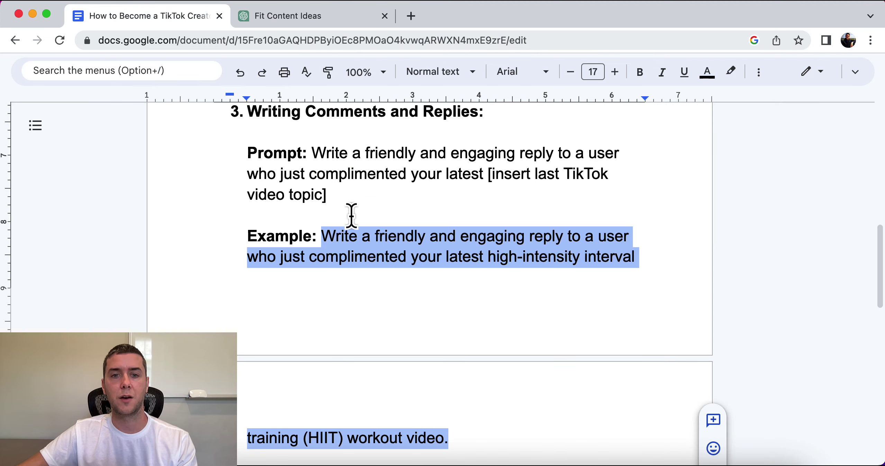
scroll(356, 220, down, 1)
scroll(356, 220, down, 5)
scroll(356, 220, down, 3)
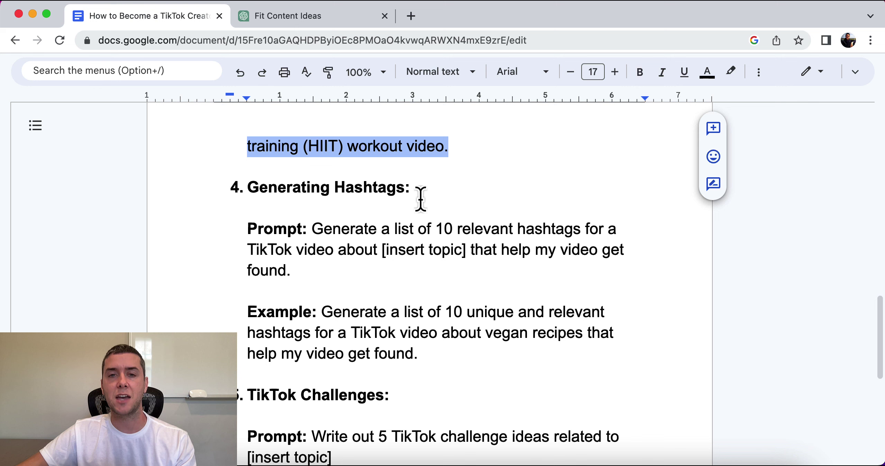
click(435, 194)
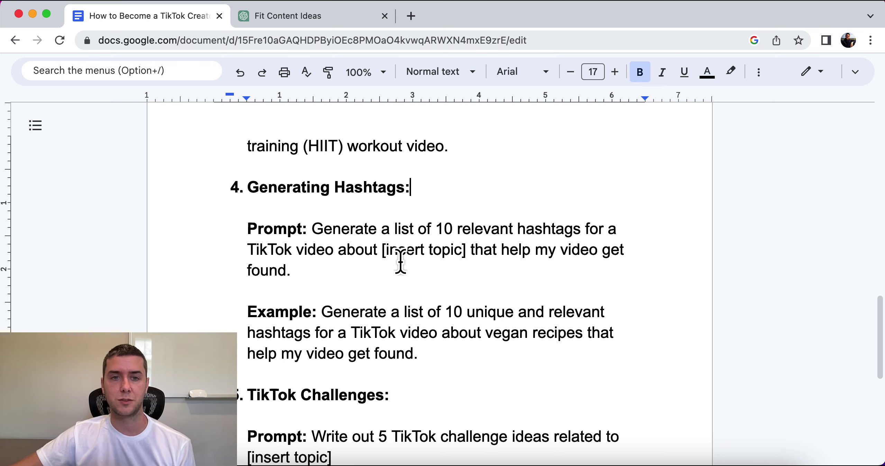
drag(395, 268, 314, 228)
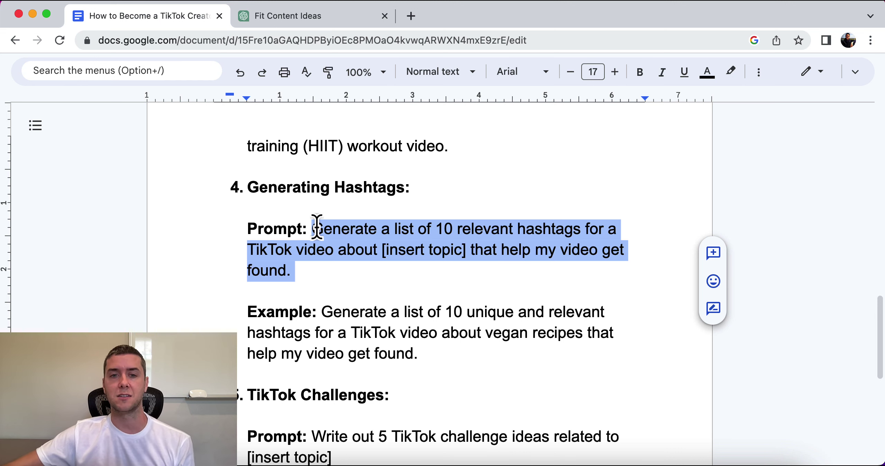
drag(419, 356, 322, 312)
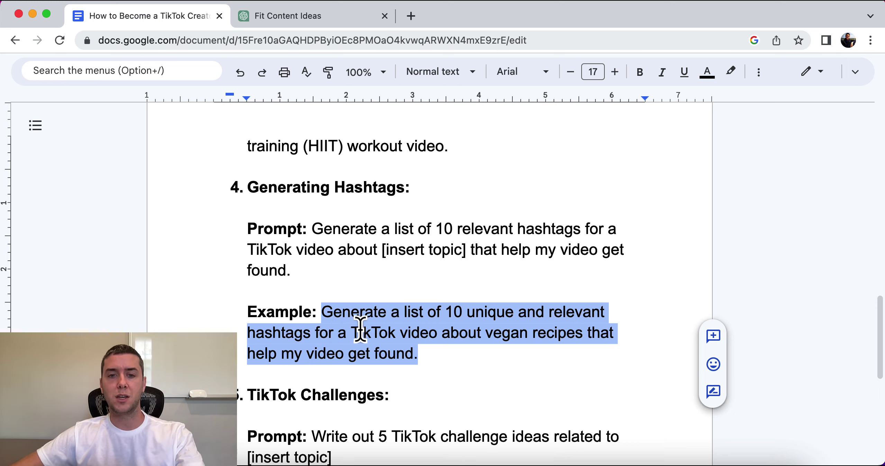
- Paste and send the vegan-recipes hashtag prompt to ChatGPT
click(332, 15)
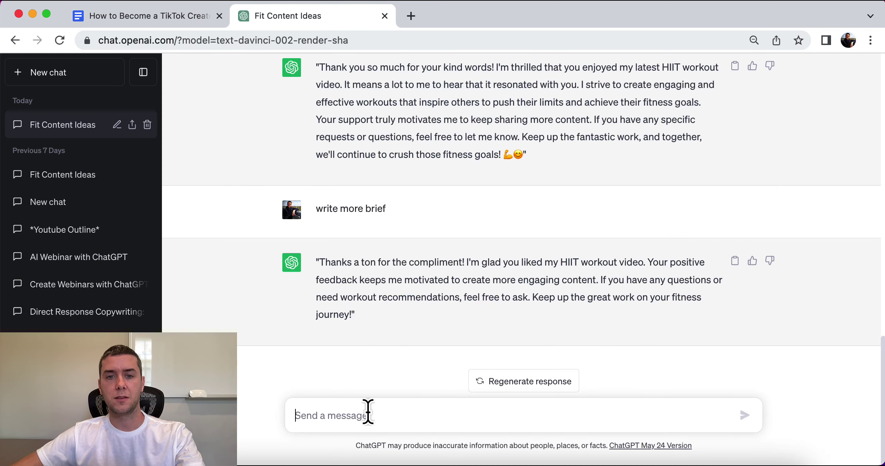
key(super+v)
key(Return)
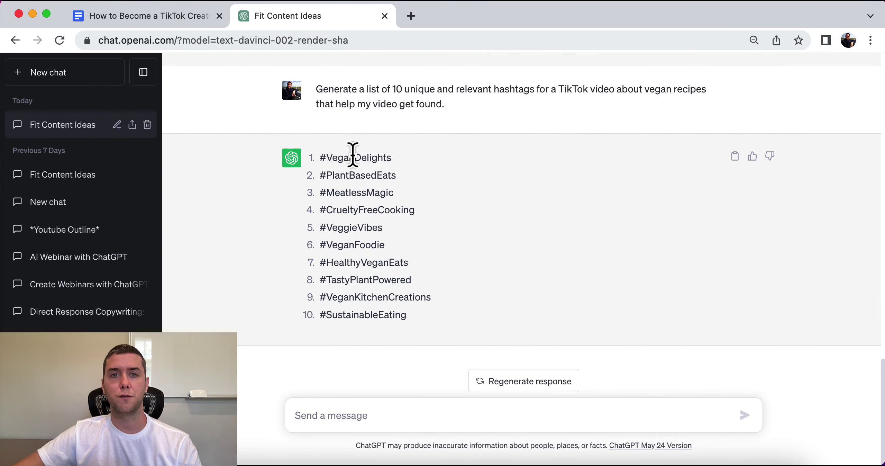
- Highlight the returned hashtags, such as #VeganDelights, #PlantBasedEats, #MeatlessMagic and #VeganFoodie
double_click(349, 156)
click(356, 175)
double_click(356, 175)
double_click(356, 192)
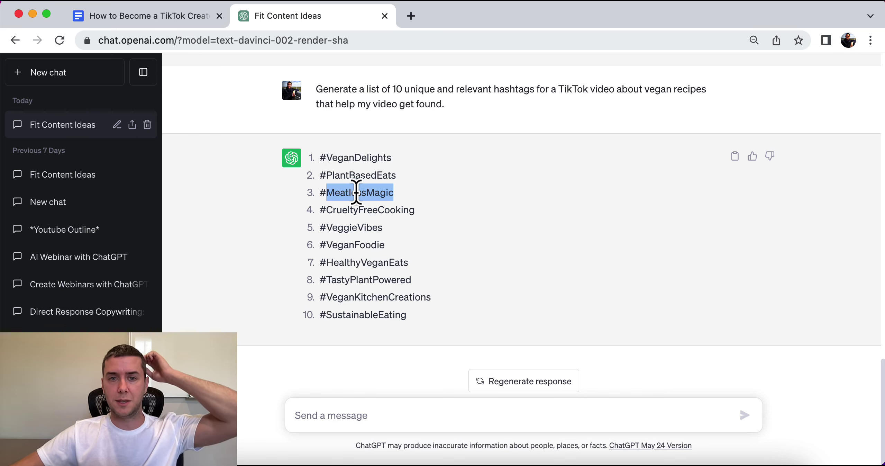
double_click(359, 209)
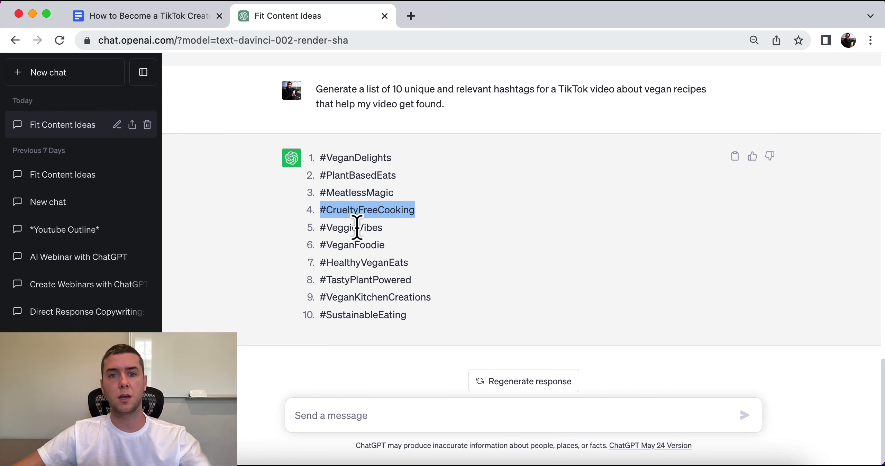
double_click(357, 228)
double_click(356, 244)
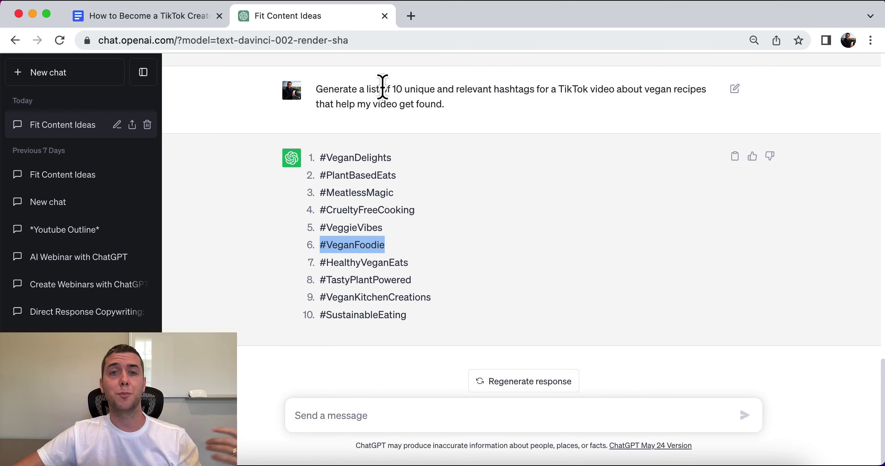
- Select the guide's challenge ideas template, then its home-workouts challenge example
click(194, 16)
scroll(408, 293, down, 5)
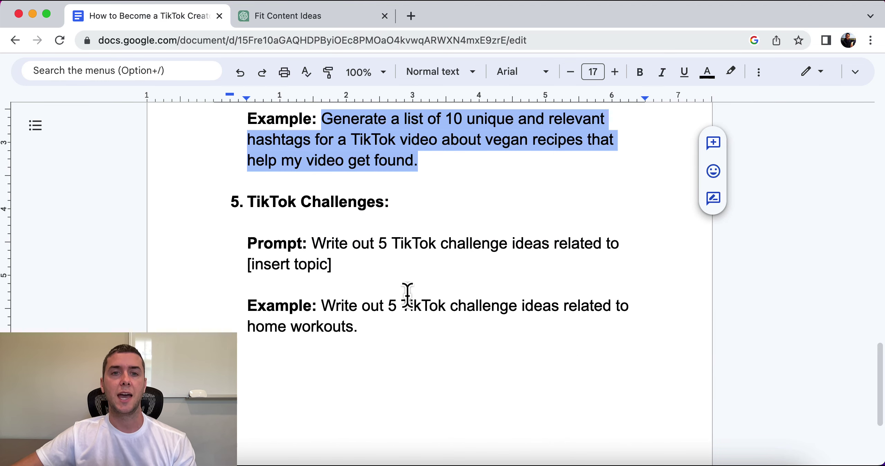
click(409, 202)
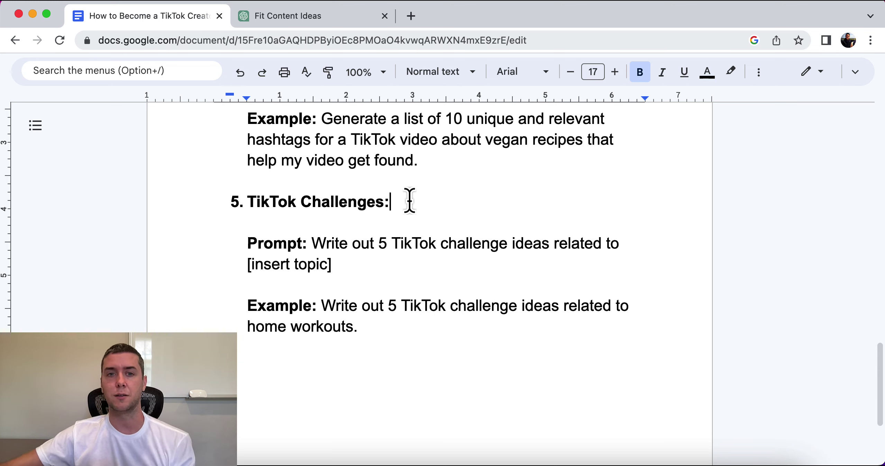
drag(335, 266, 313, 244)
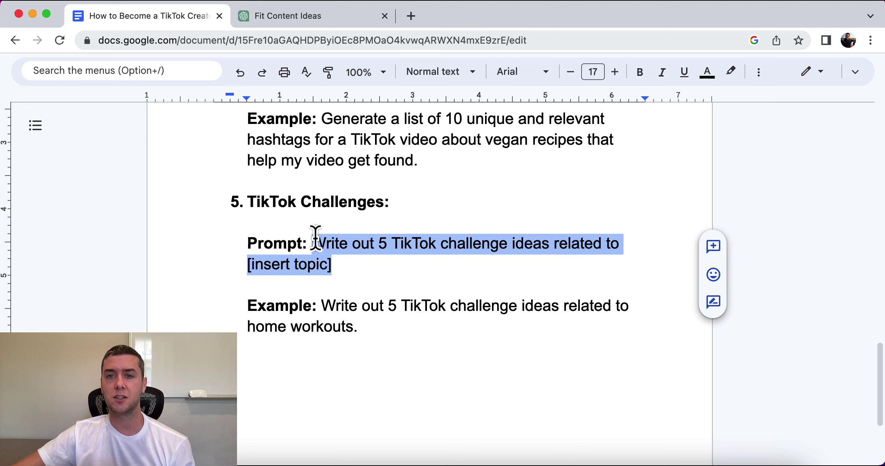
drag(358, 327, 322, 306)
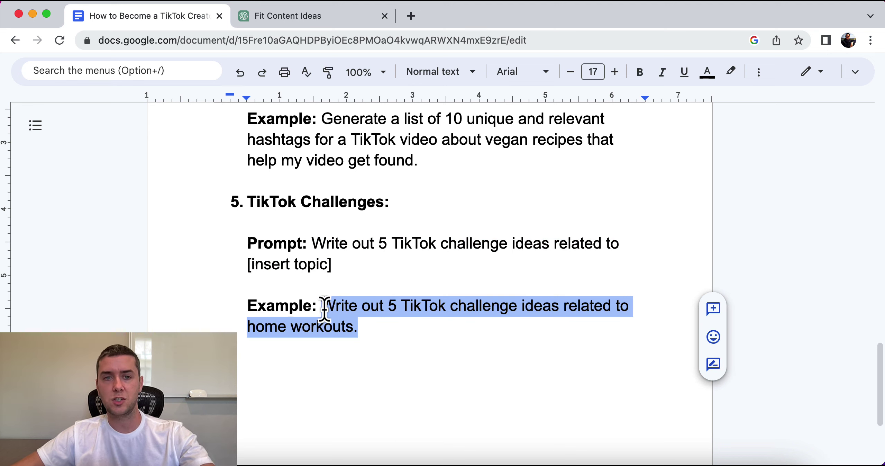
- Send the copied home-workout TikTok challenge prompt from the guide to ChatGPT
key(super+c)
click(287, 15)
click(346, 414)
key(super+v)
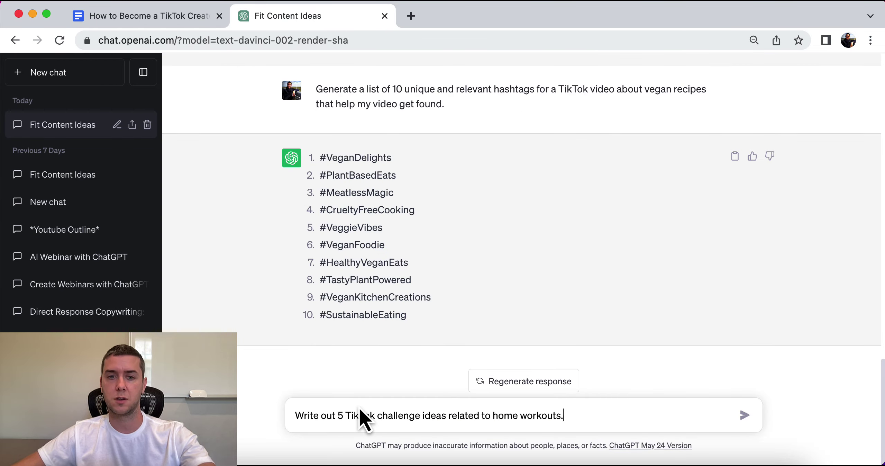
key(Return)
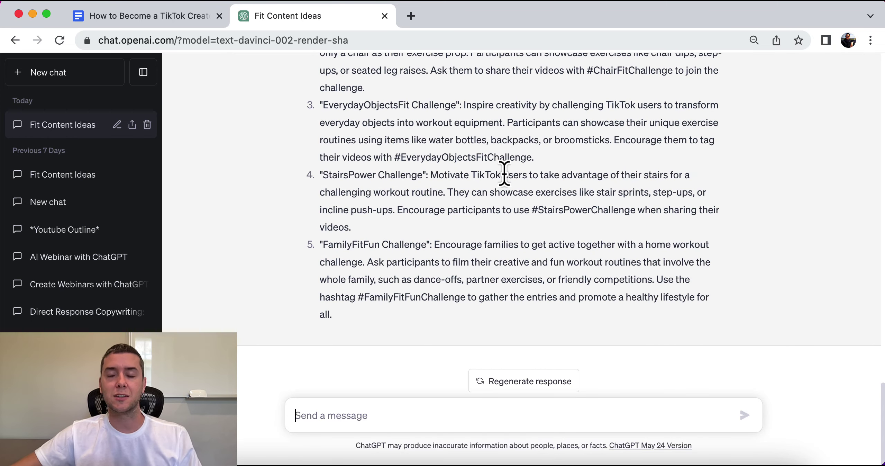
scroll(504, 172, up, 5)
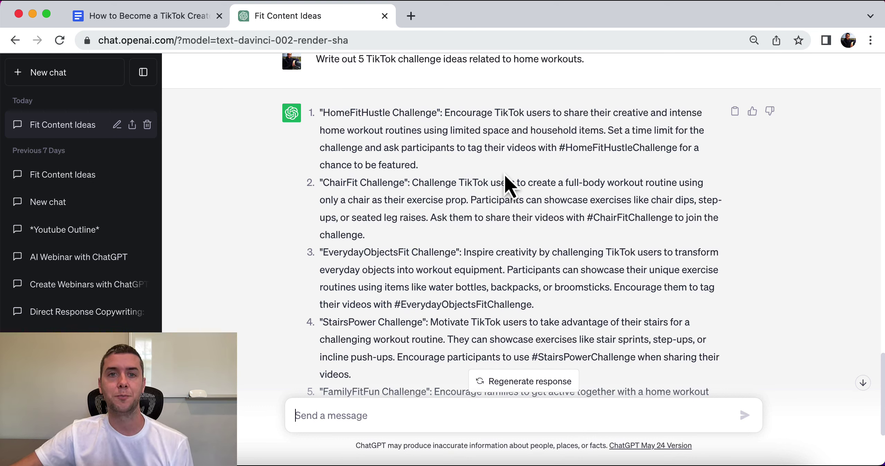
- Highlight each reply idea: HomeFitHustle, ChairFit, EverydayObjectsFit, StairsPower and FamilyFitFun
triple_click(354, 116)
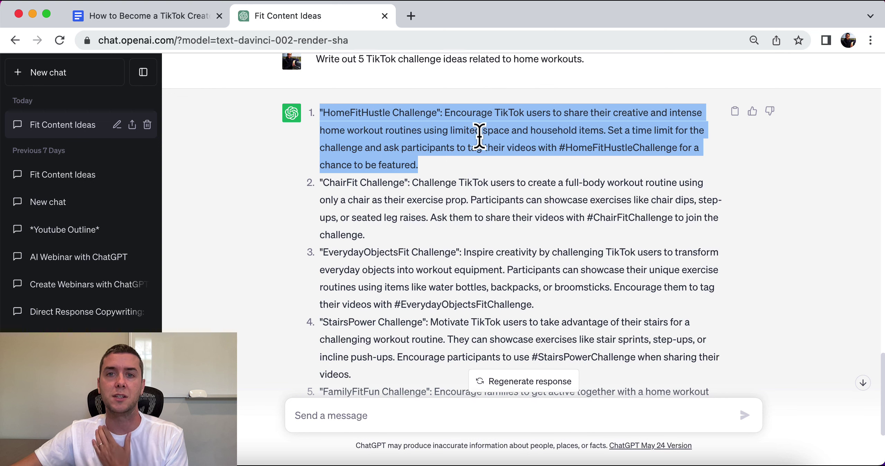
click(365, 183)
triple_click(365, 182)
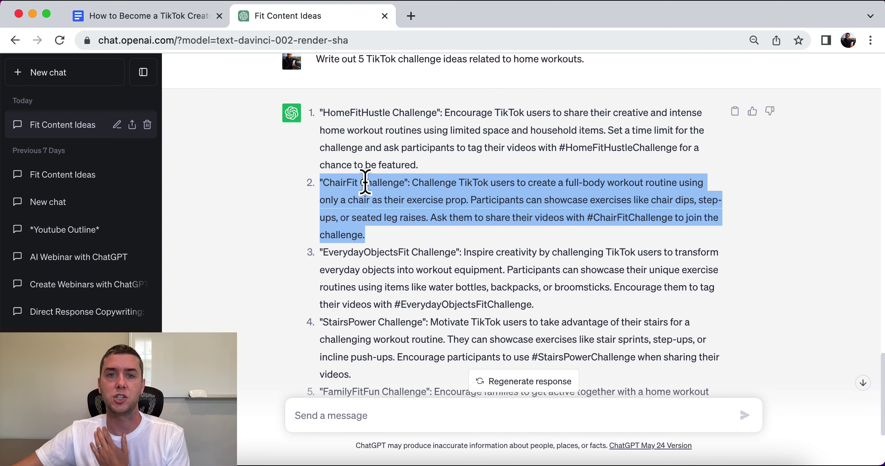
scroll(365, 205, down, 1)
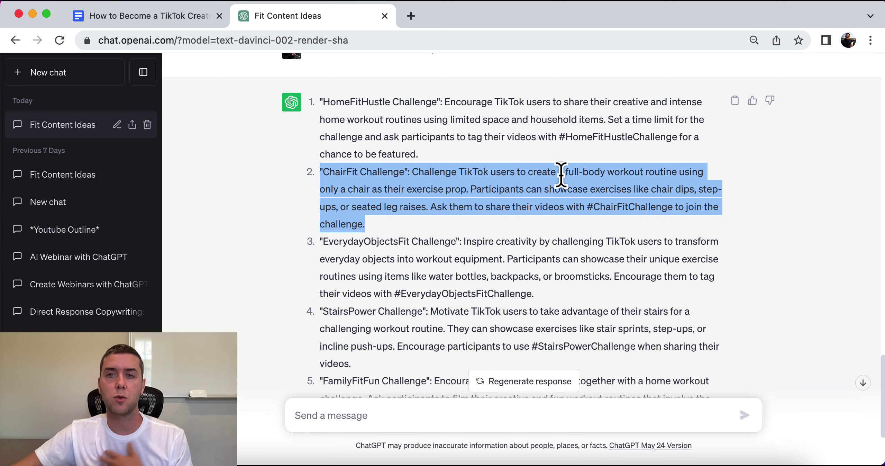
scroll(525, 207, down, 1)
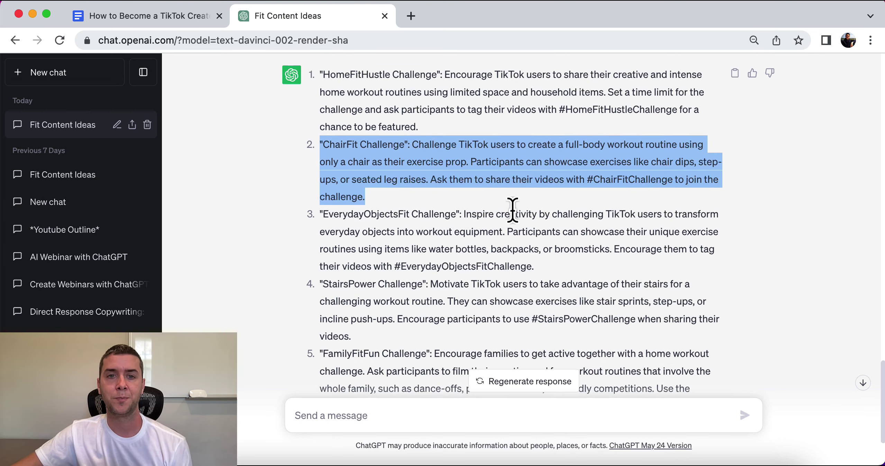
triple_click(388, 214)
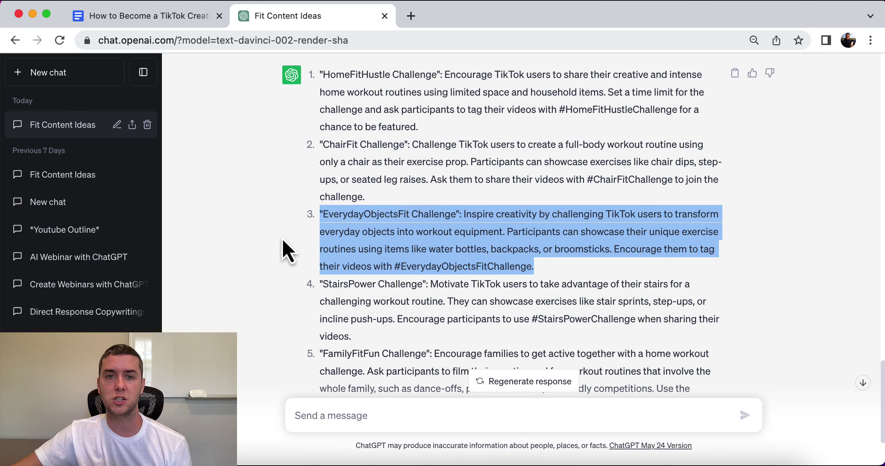
scroll(283, 253, down, 2)
triple_click(325, 237)
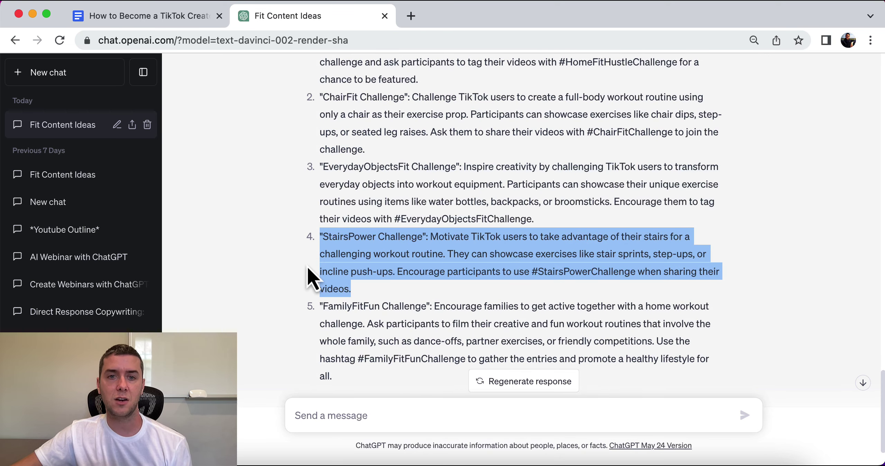
scroll(307, 266, down, 1)
triple_click(336, 280)
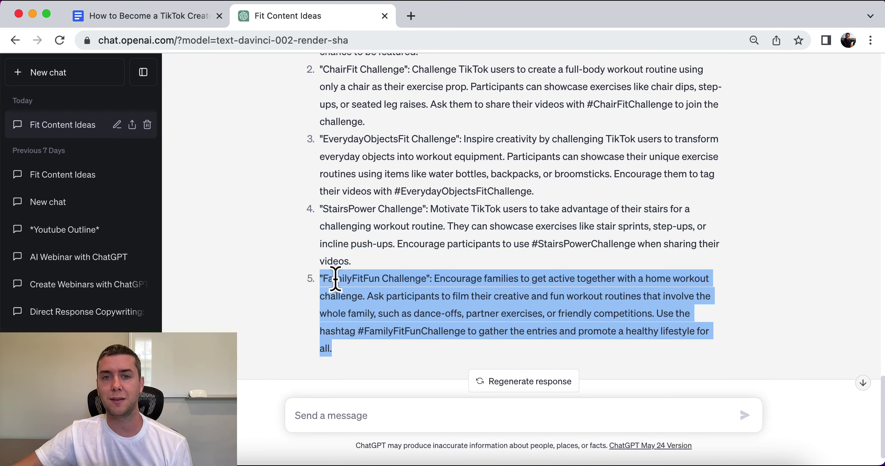
scroll(336, 280, down, 1)
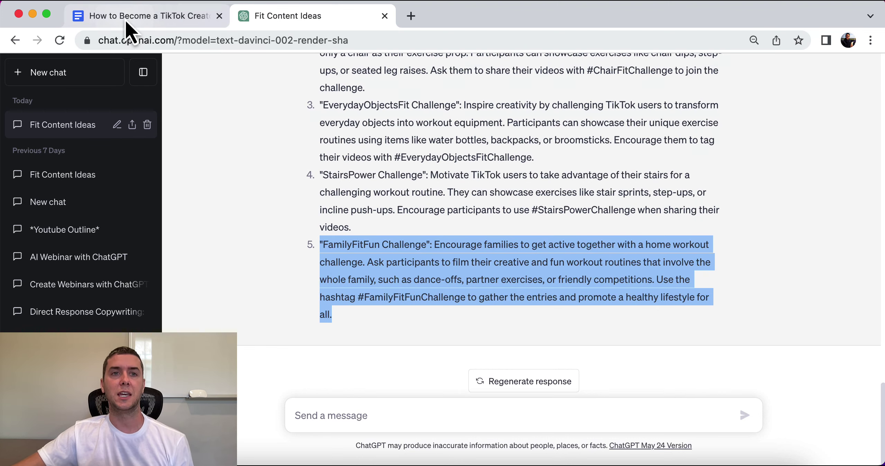
- Return to the Google Docs TikTok creator guide and deselect at its title
click(138, 15)
scroll(356, 187, up, 5)
scroll(356, 187, up, 5)
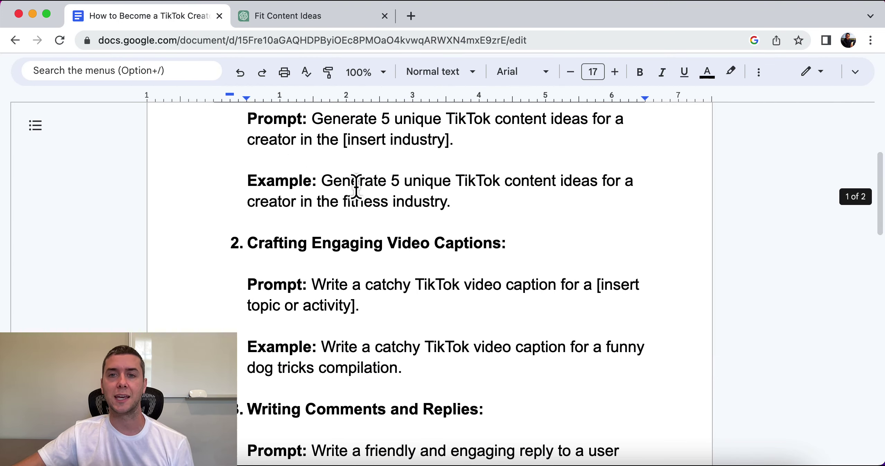
scroll(356, 186, up, 5)
scroll(527, 219, down, 1)
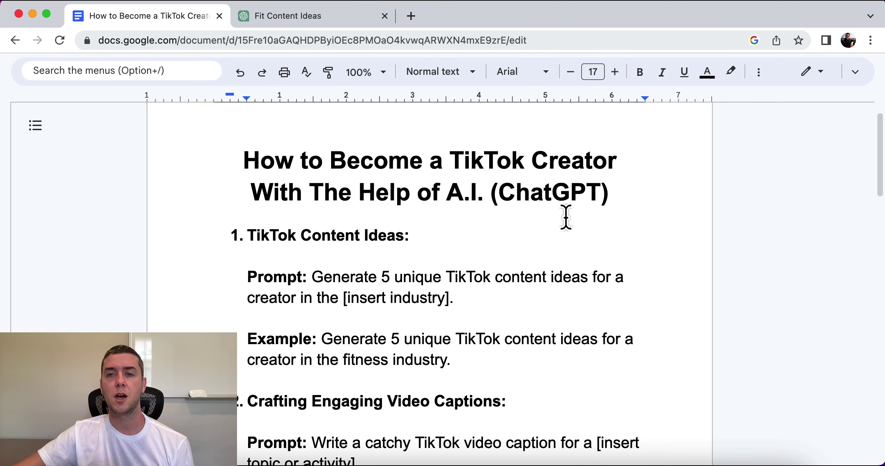
click(618, 197)
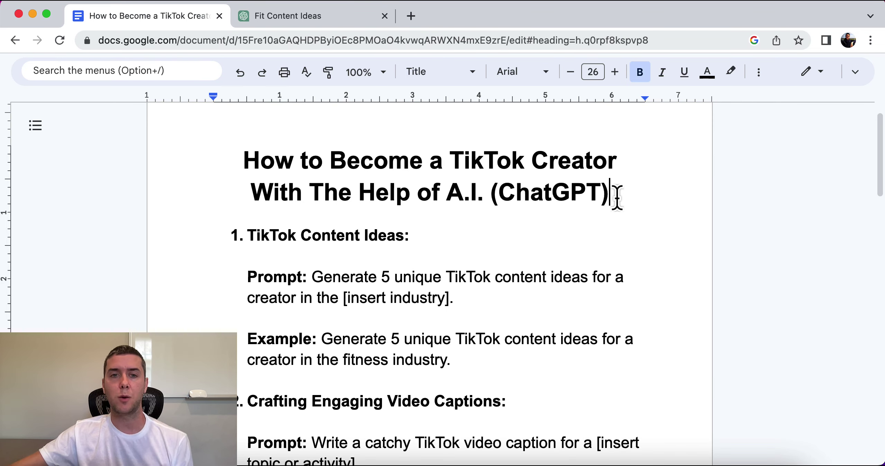